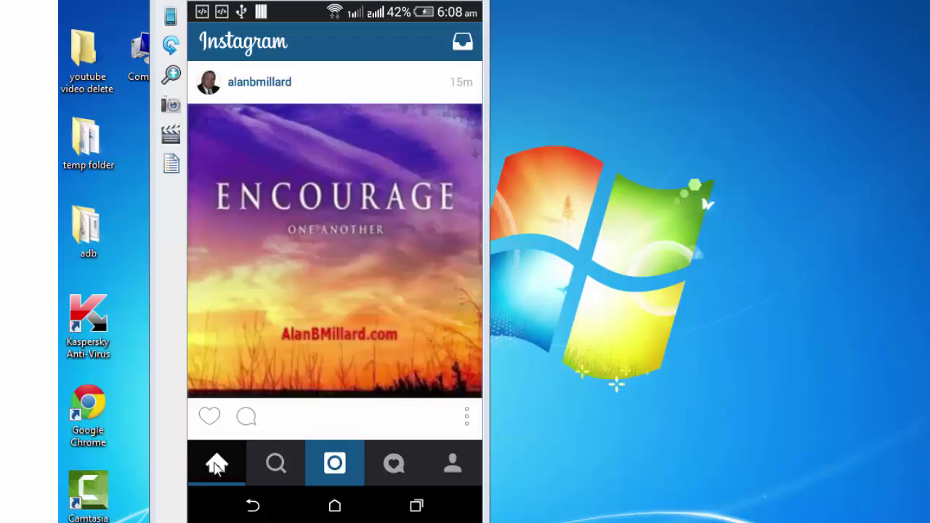
Step: Look through the recent posts in the home feed and return to the newest one
scroll(216, 466, "down", 5)
scroll(216, 466, "down", 5)
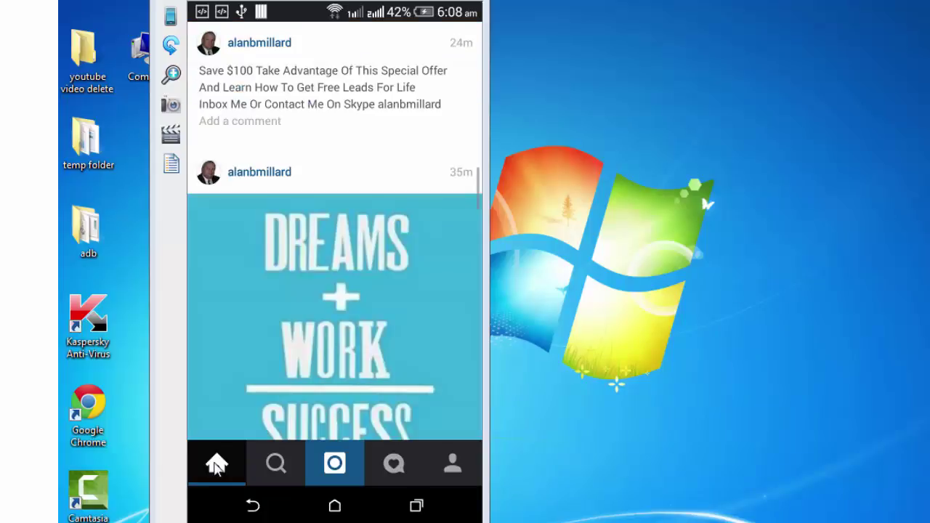
scroll(216, 466, "down", 5)
scroll(216, 466, "up", 3)
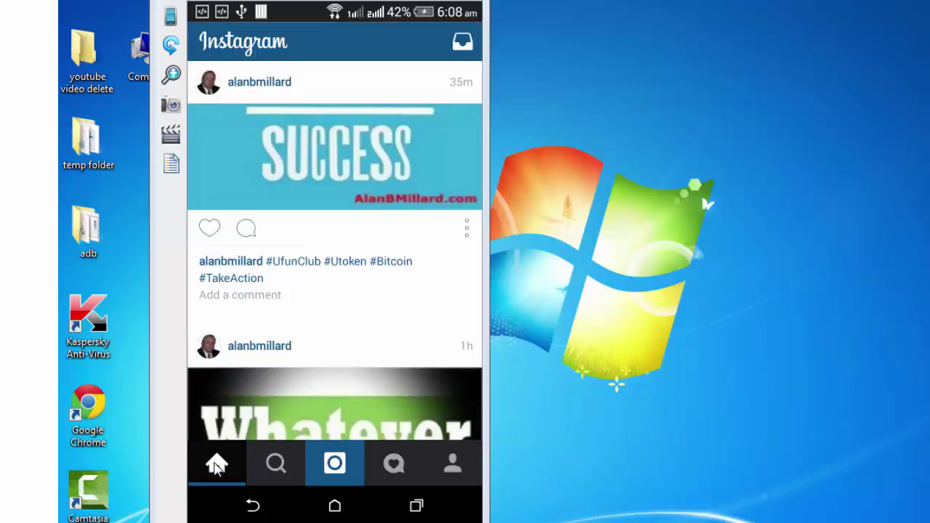
scroll(216, 466, "up", 5)
scroll(216, 466, "up", 3)
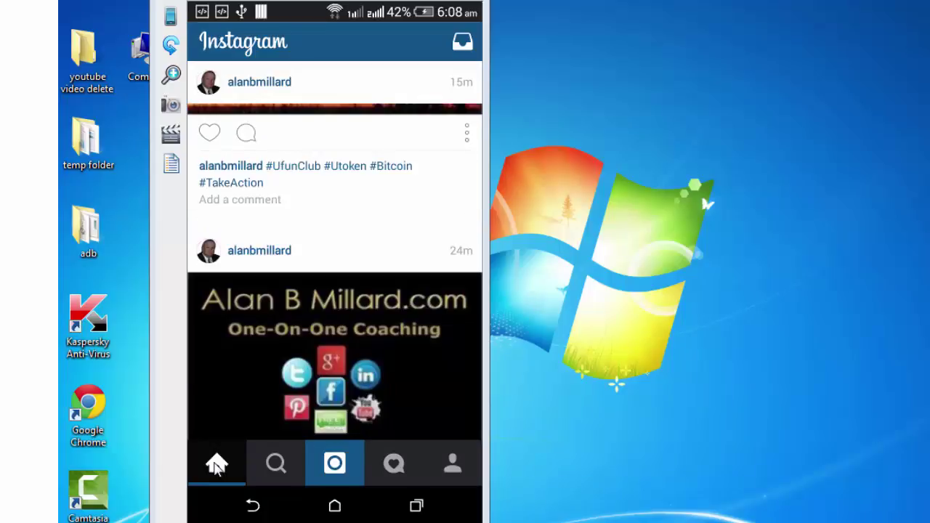
scroll(216, 466, "up", 5)
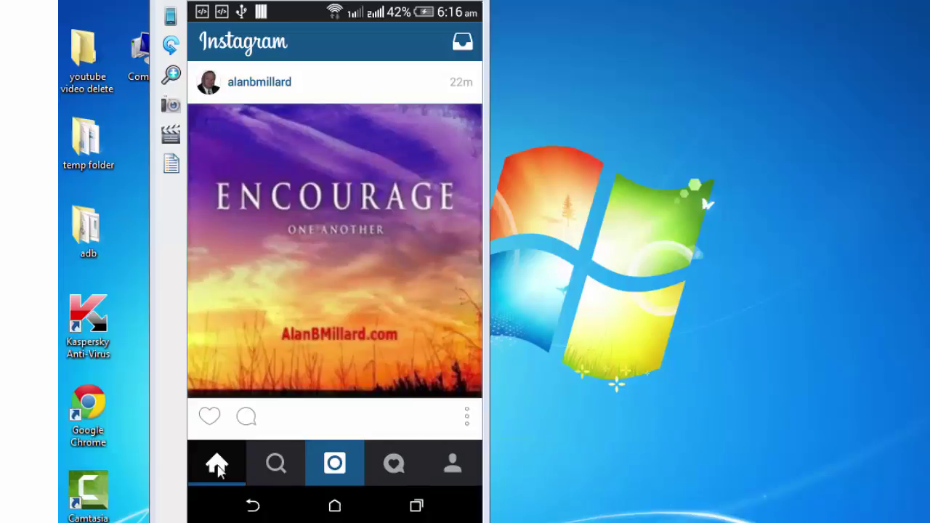
Step: Take a selfie photo for a new post, keeping the Normal filter
left_click(336, 465)
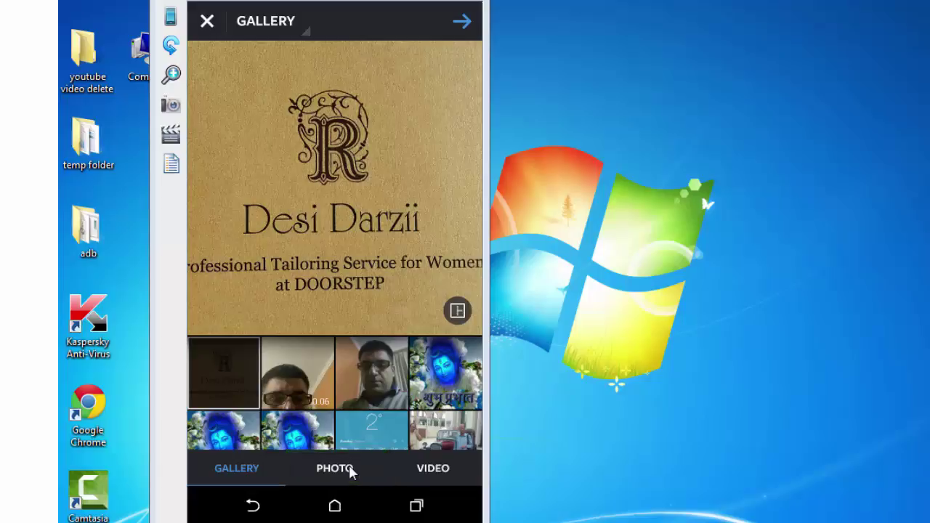
left_click(350, 471)
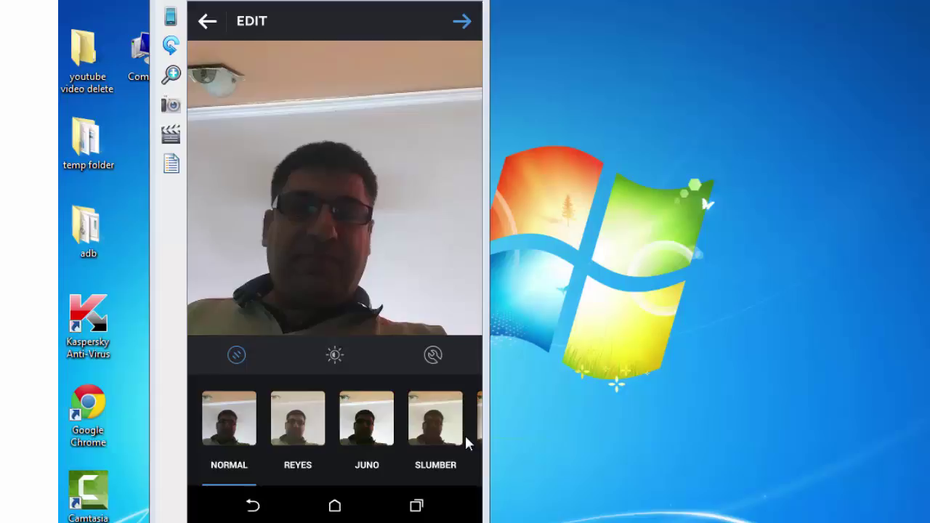
left_click(376, 438)
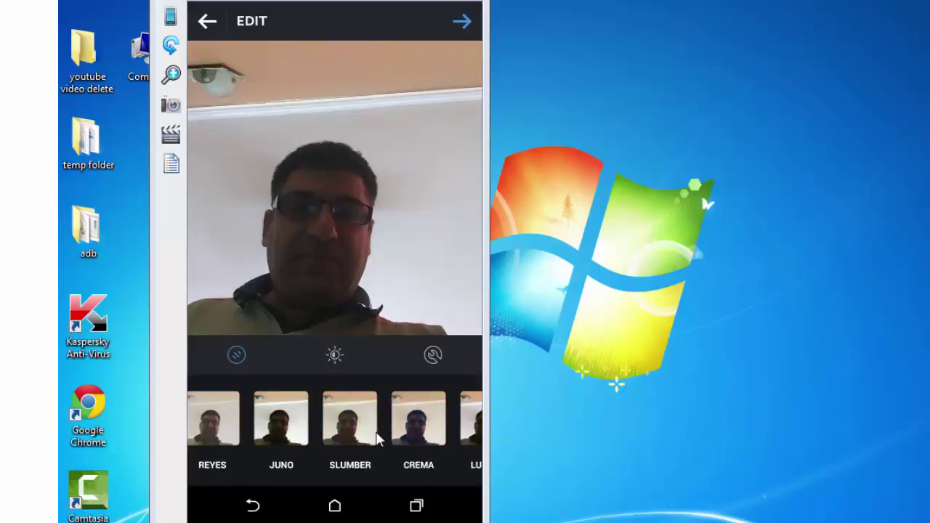
Step: Set the selfie's Lux effect to 59 and apply it
left_click(336, 355)
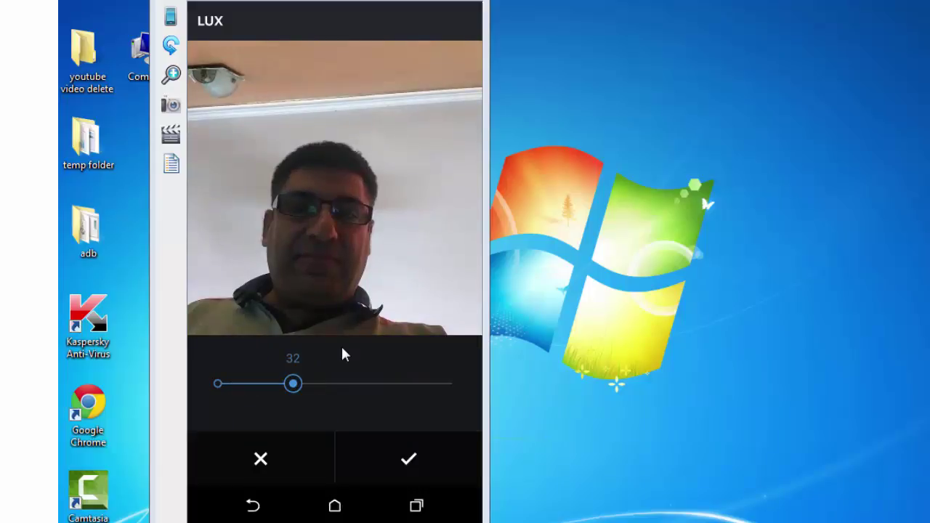
left_click(344, 355)
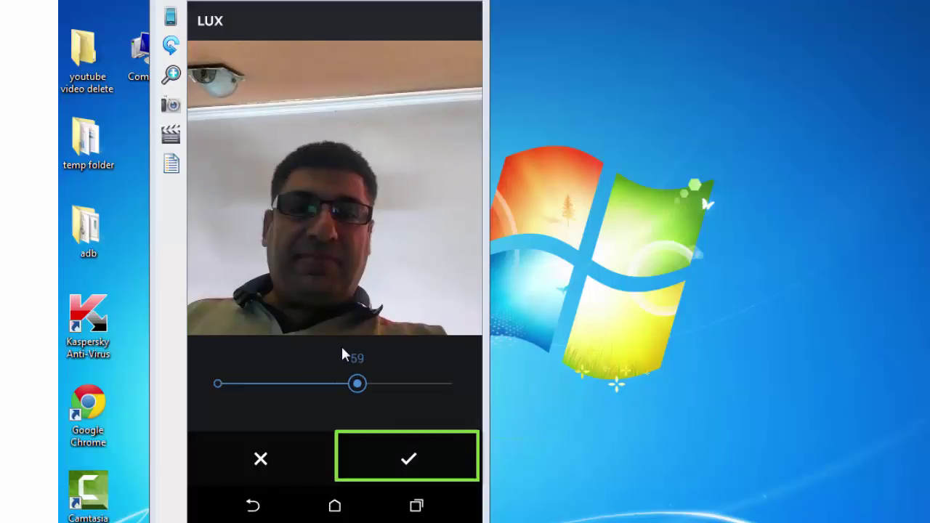
key("Return")
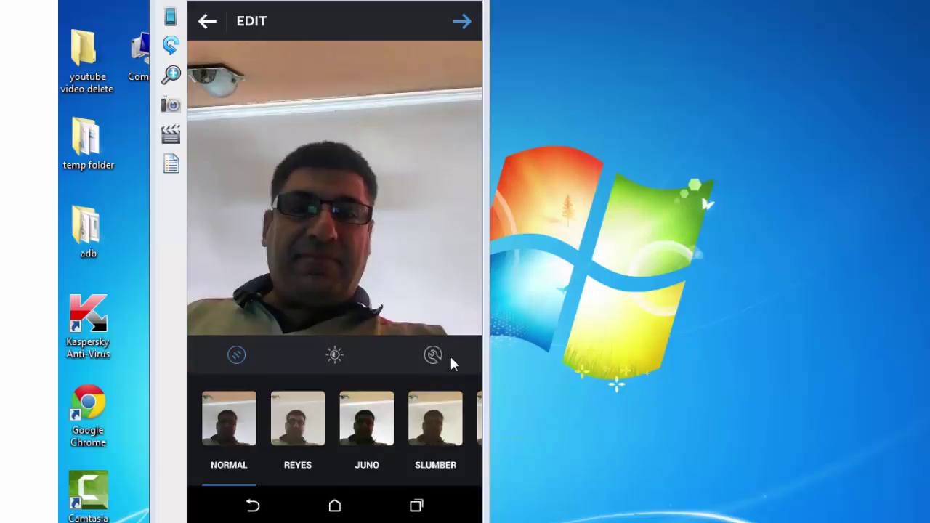
Step: Look through the available photo editing tools and open Adjust for the selfie
left_click(414, 360)
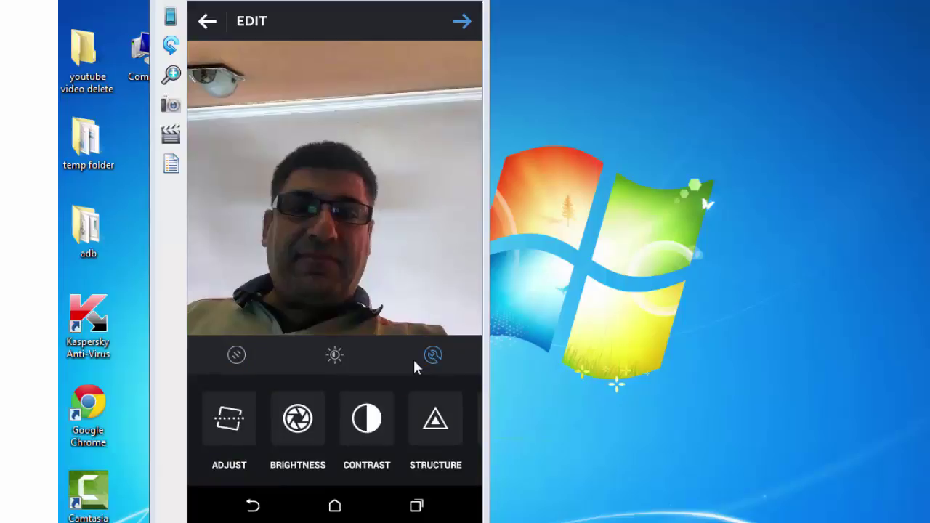
scroll(334, 429, "right", 3)
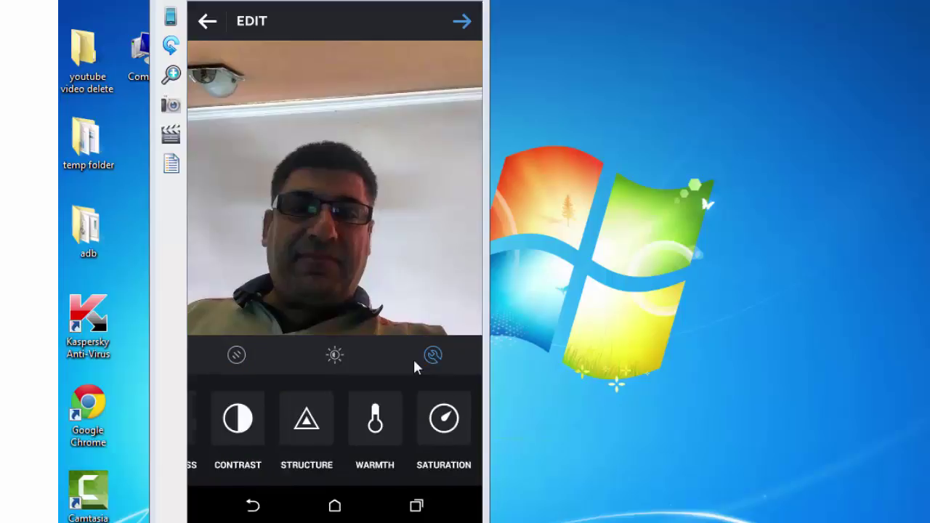
scroll(334, 429, "right", 1)
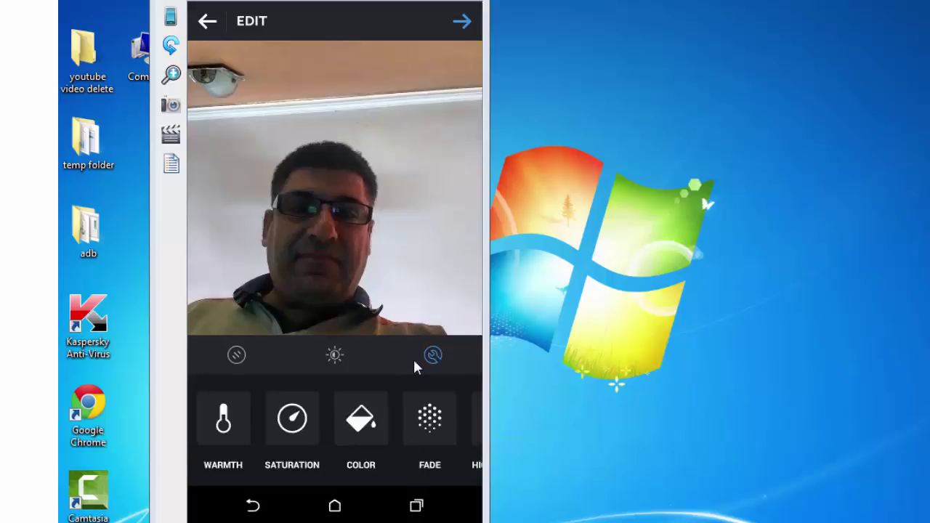
scroll(334, 429, "left", 2)
scroll(335, 428, "left", 3)
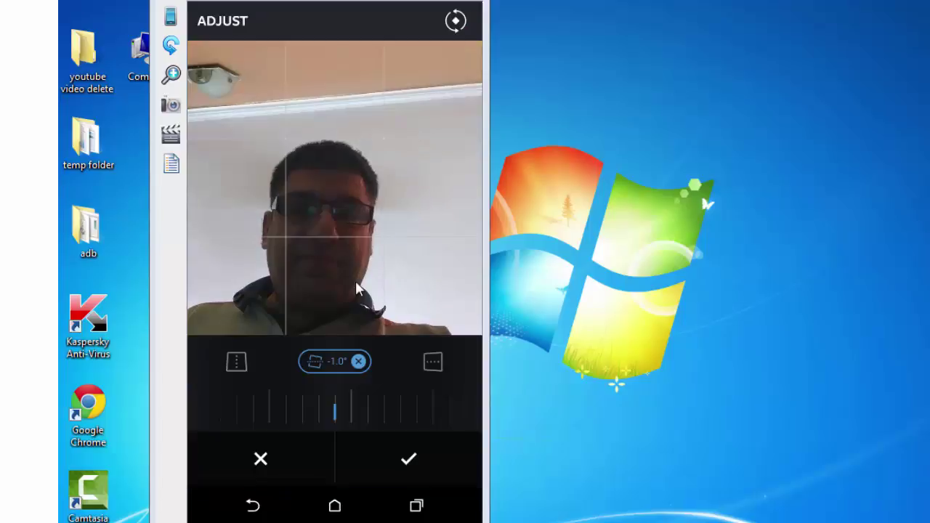
Step: Try straightening the selfie to -25.0° and reset the rotation
key("Tab")
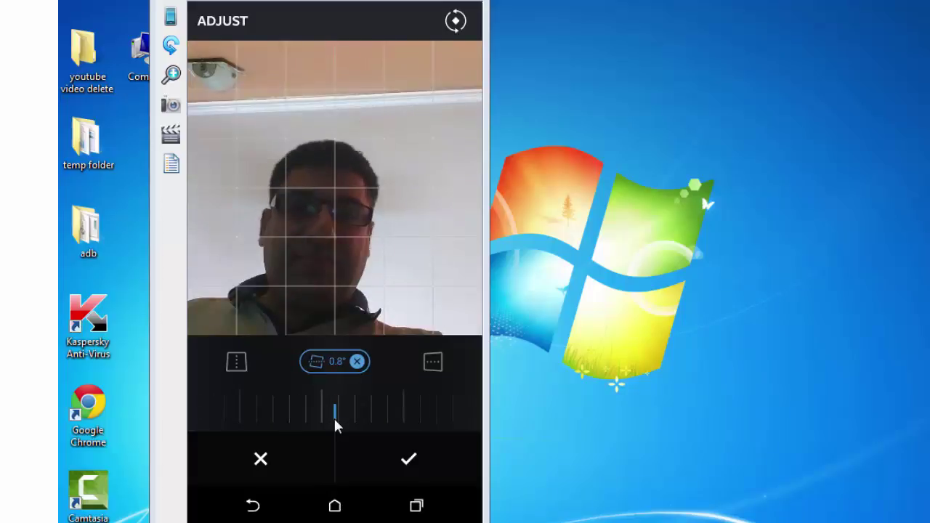
left_click(362, 361)
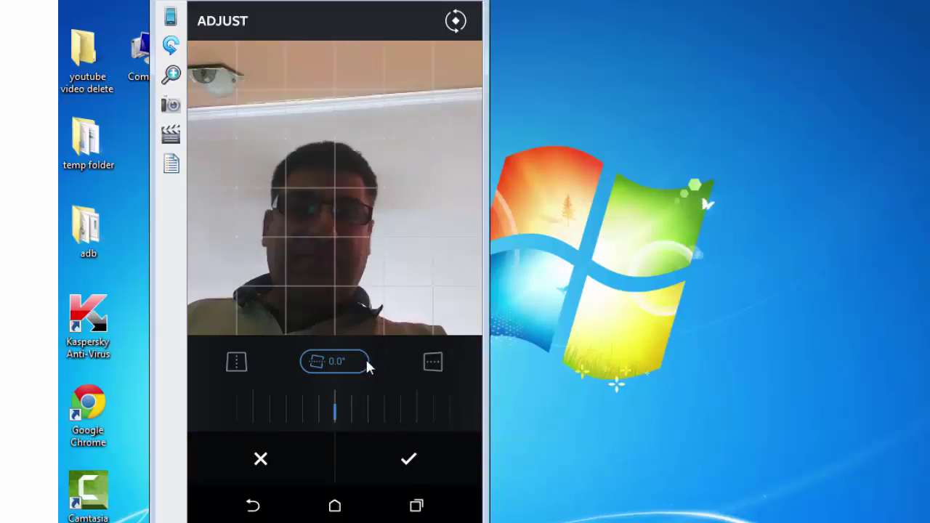
Step: Adjust the selfie's vertical perspective to 19.7° and apply the change
left_click(236, 363)
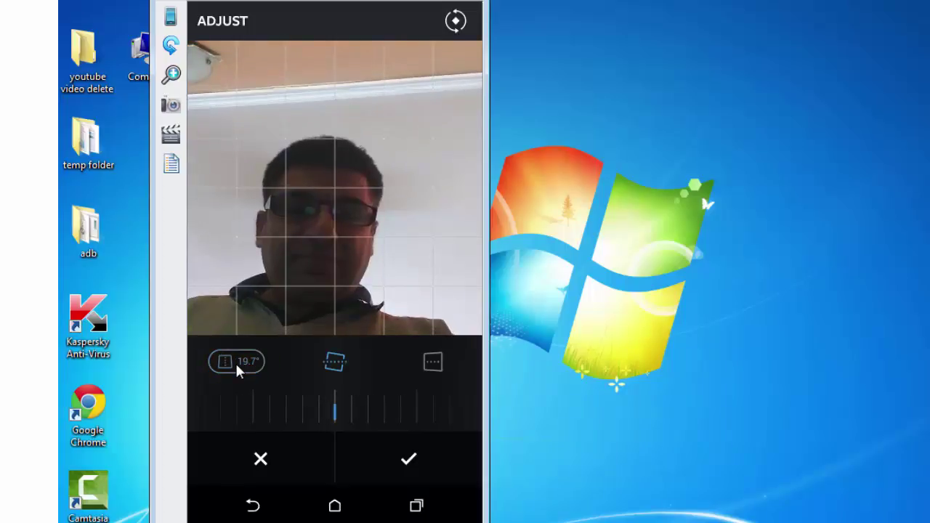
left_click(412, 460)
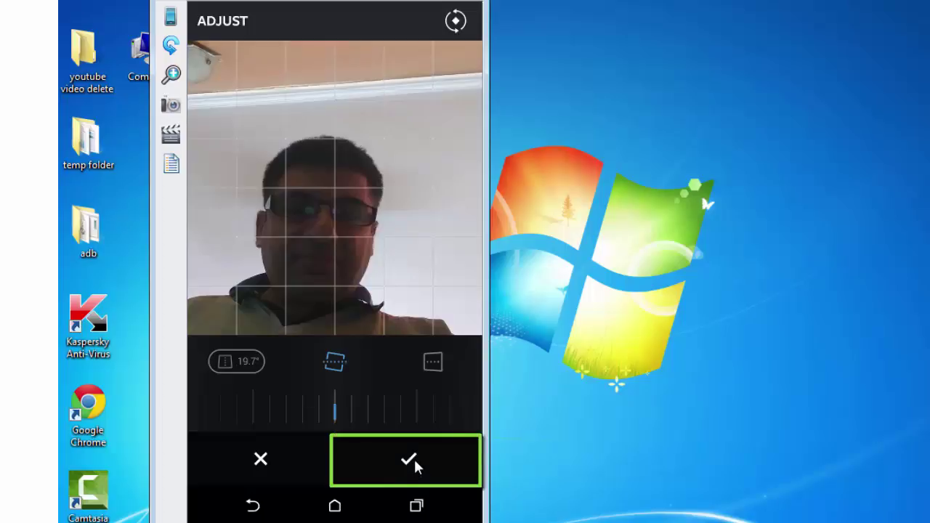
left_click(413, 457)
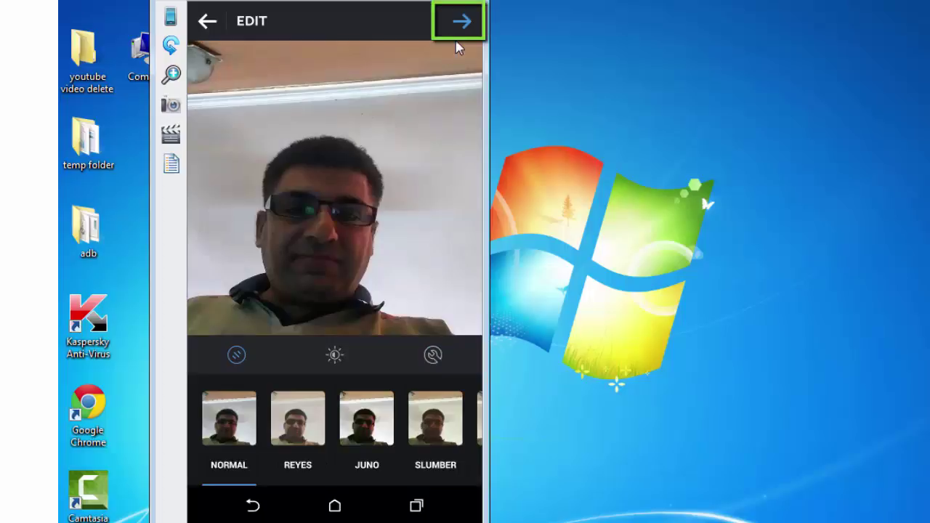
Step: Continue to the sharing options and caption the photo "Selfie"
left_click(458, 42)
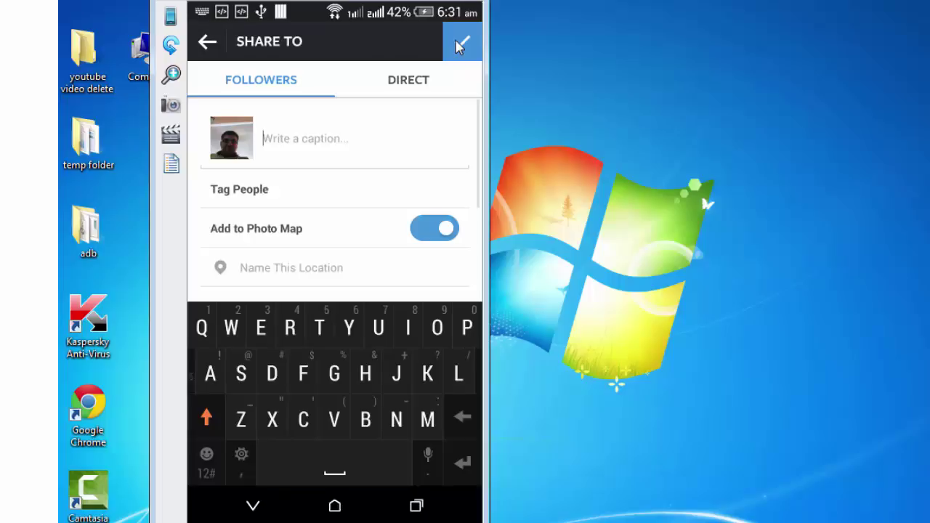
type("Selfi")
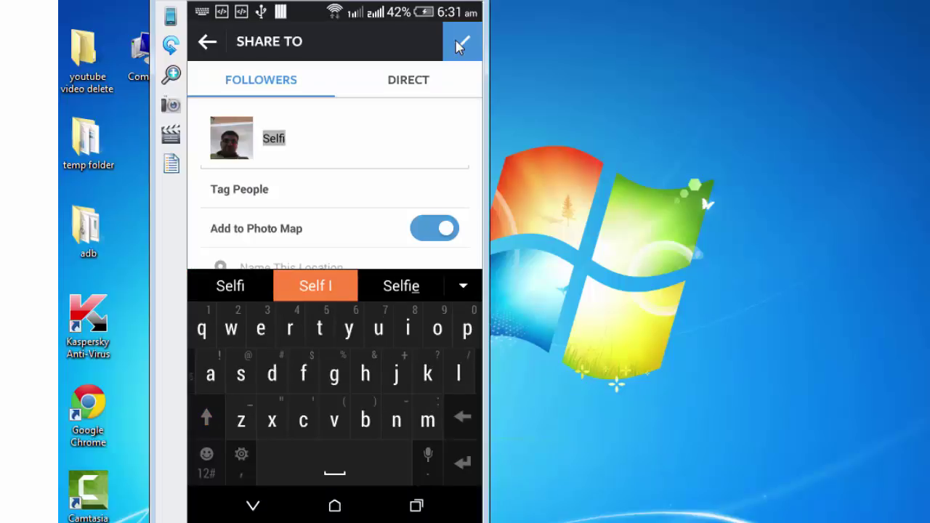
type("e")
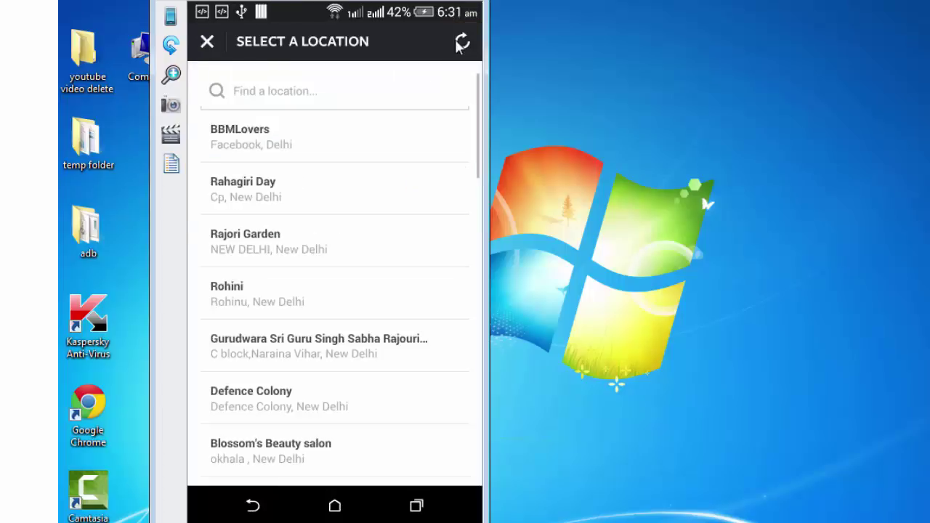
Step: Set the photo's location to Dominos Rajouri Garden and share the post with followers
type("dominos ")
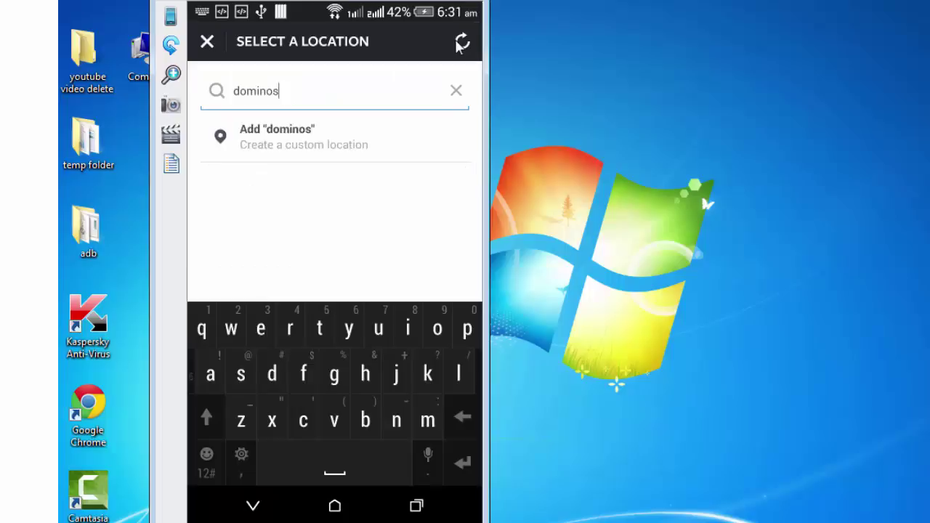
type("ra")
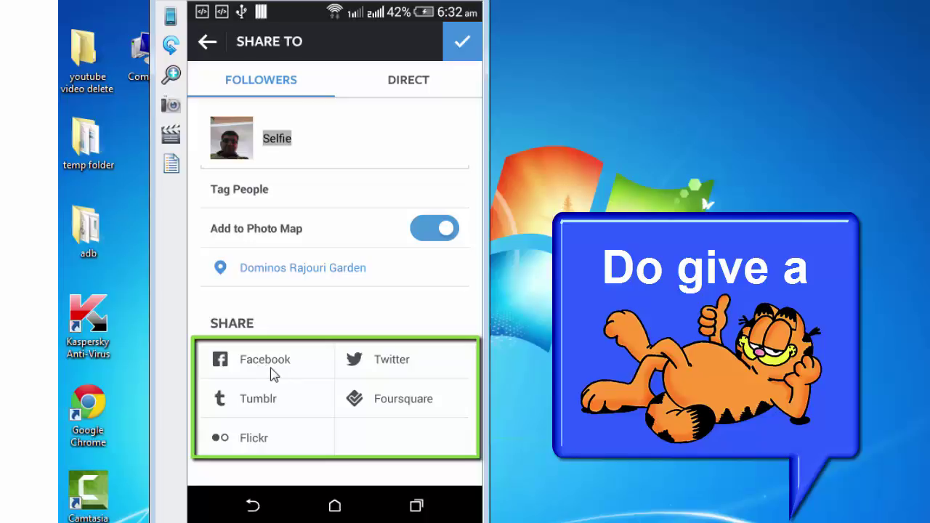
left_click(463, 43)
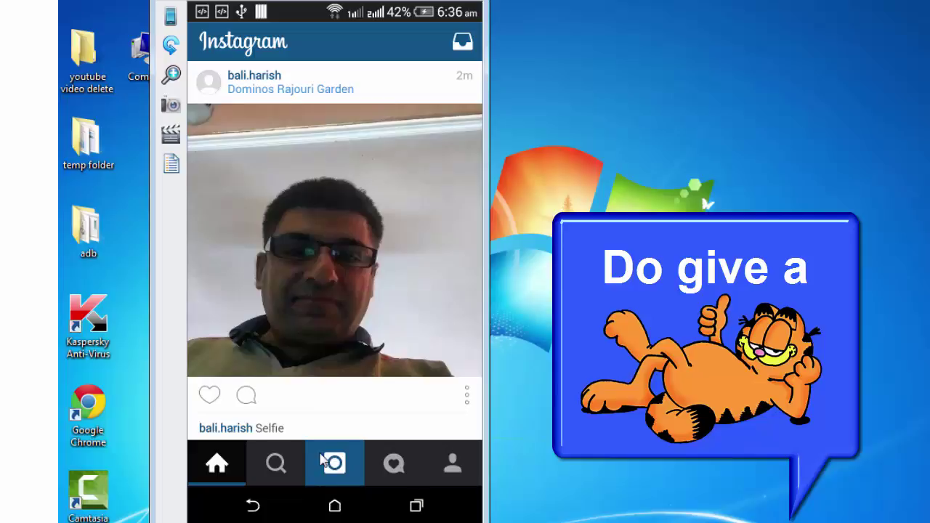
Step: Record a video for a new post and choose a brighter frame near its start as the cover
left_click(333, 462)
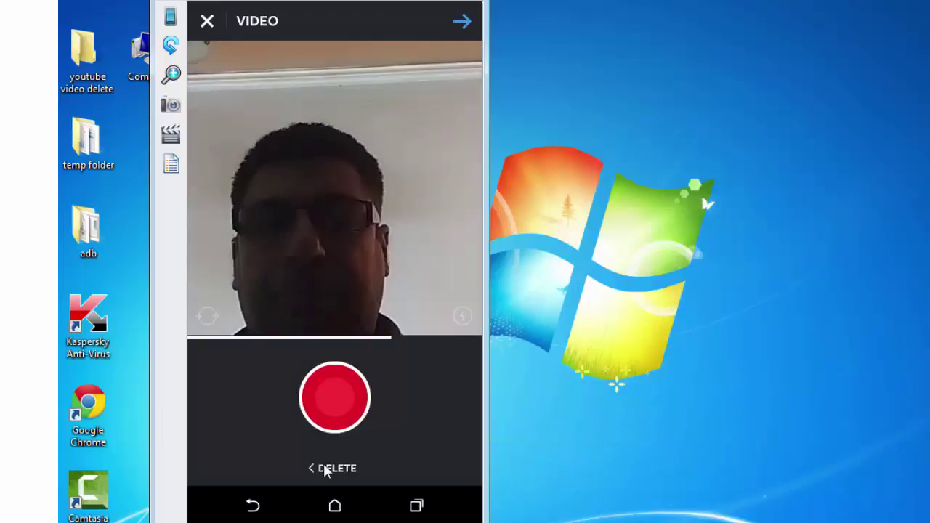
left_click(463, 22)
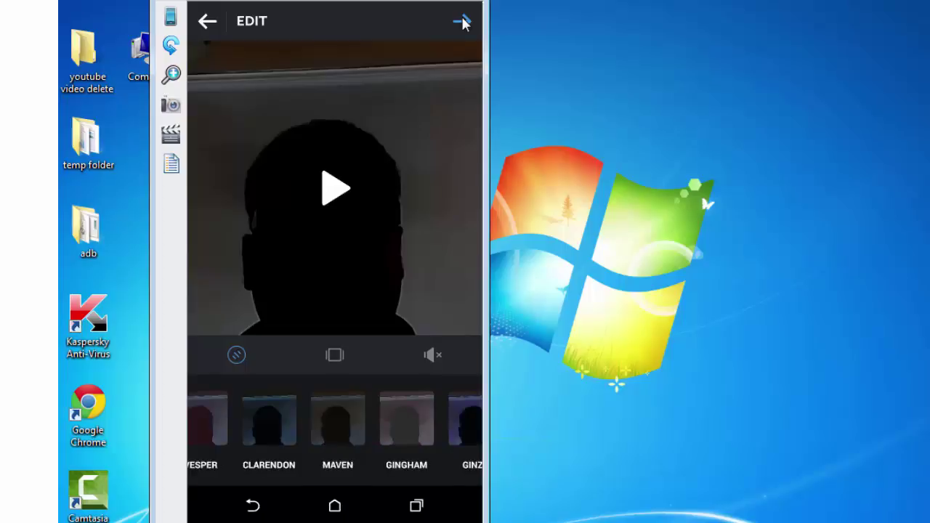
left_click(336, 354)
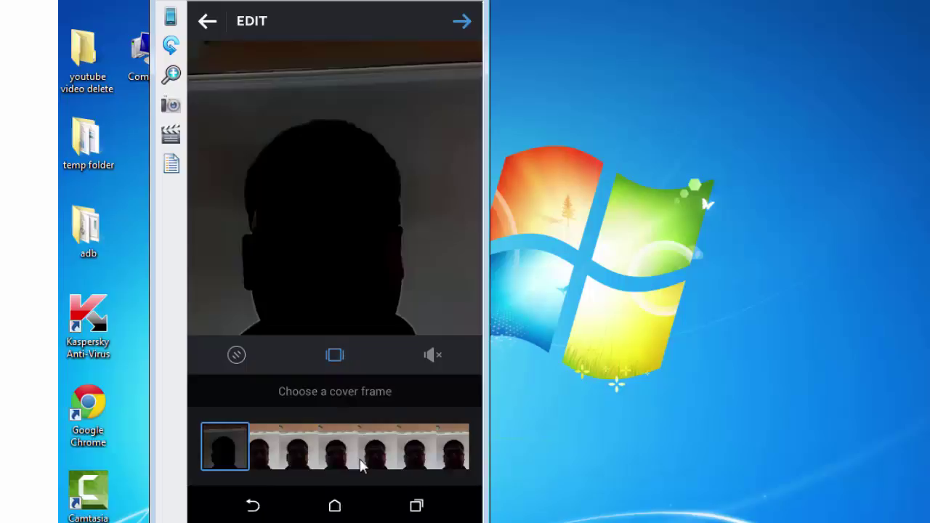
left_click(363, 457)
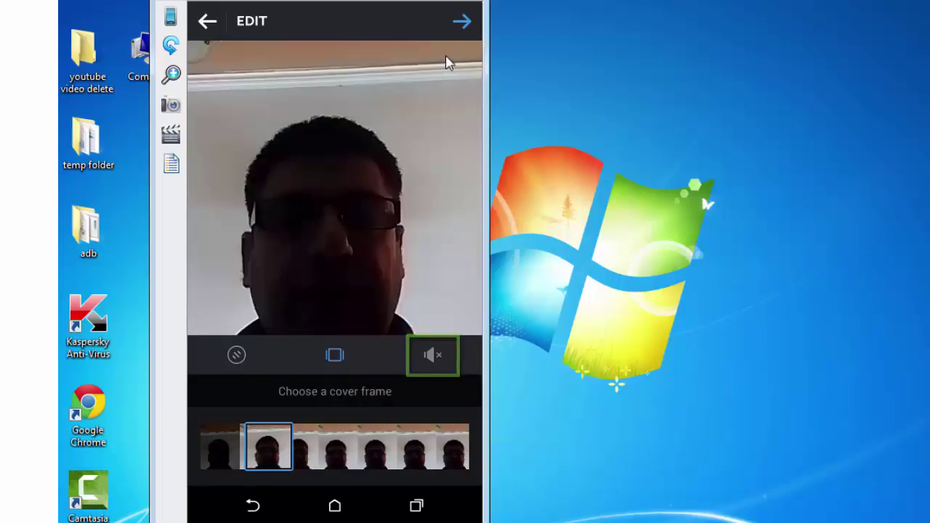
left_click(447, 63)
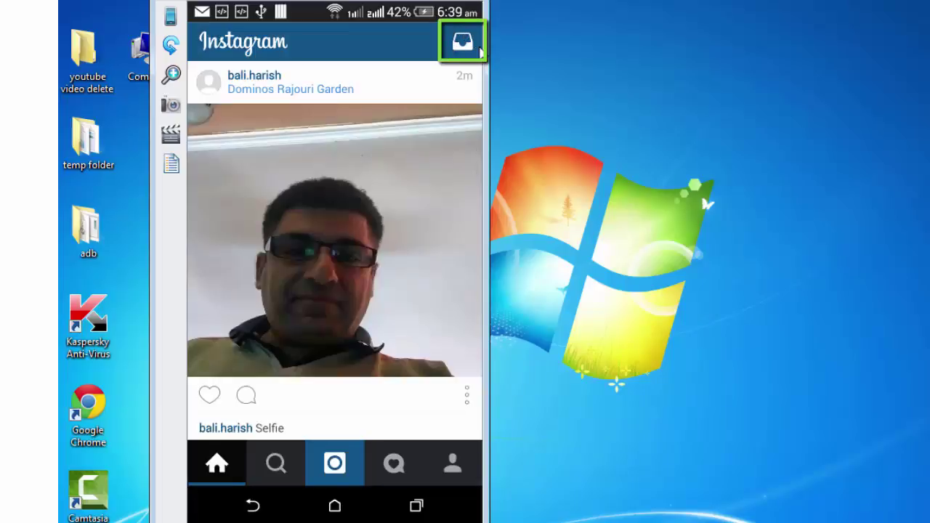
Step: Start a new direct message with the Desi Darzii image from the gallery, leaving the image unfiltered
left_click(459, 59)
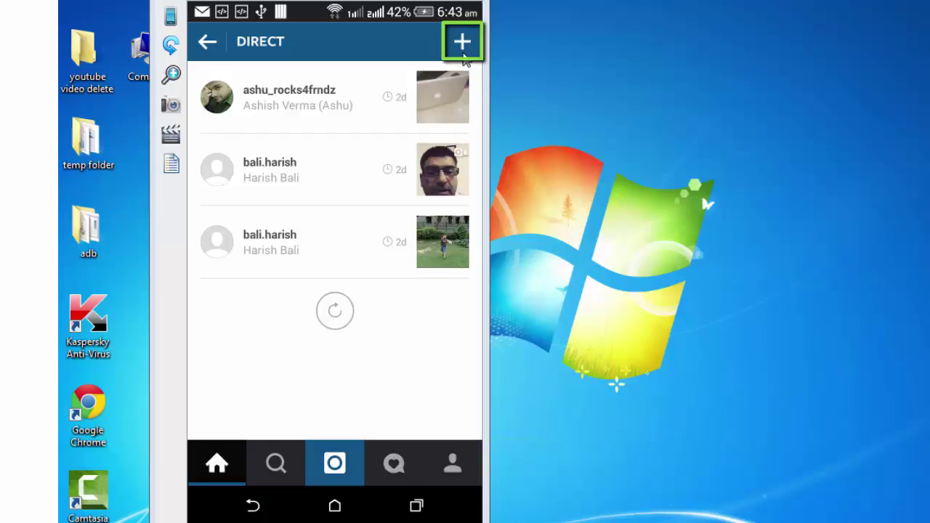
left_click(463, 43)
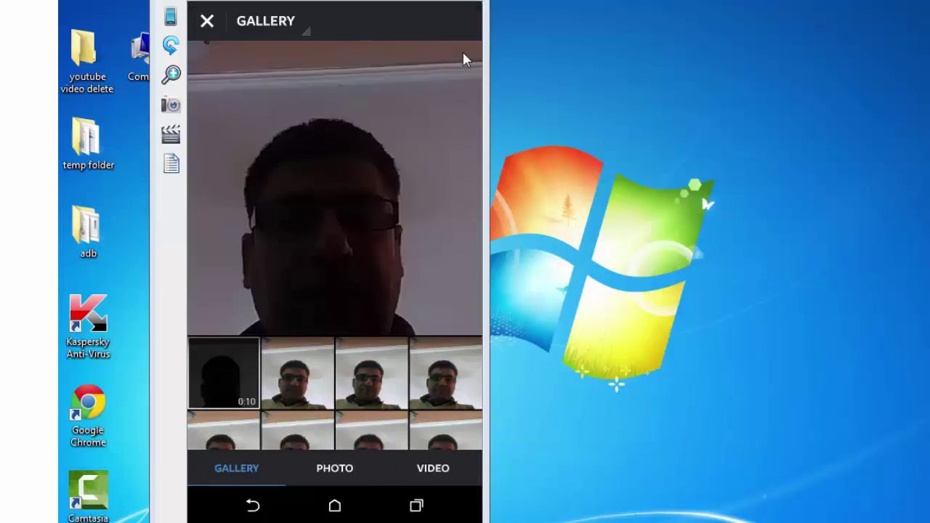
scroll(466, 59, "down", 5)
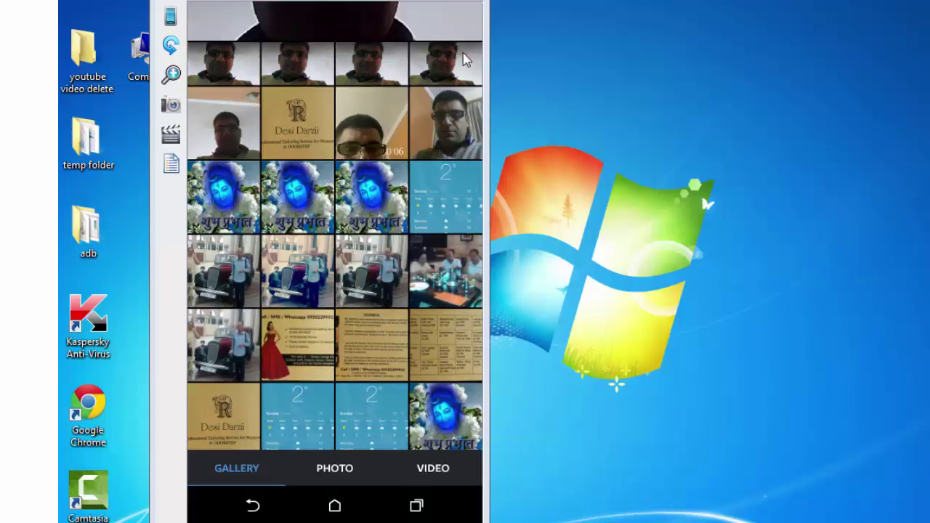
scroll(465, 60, "up", 3)
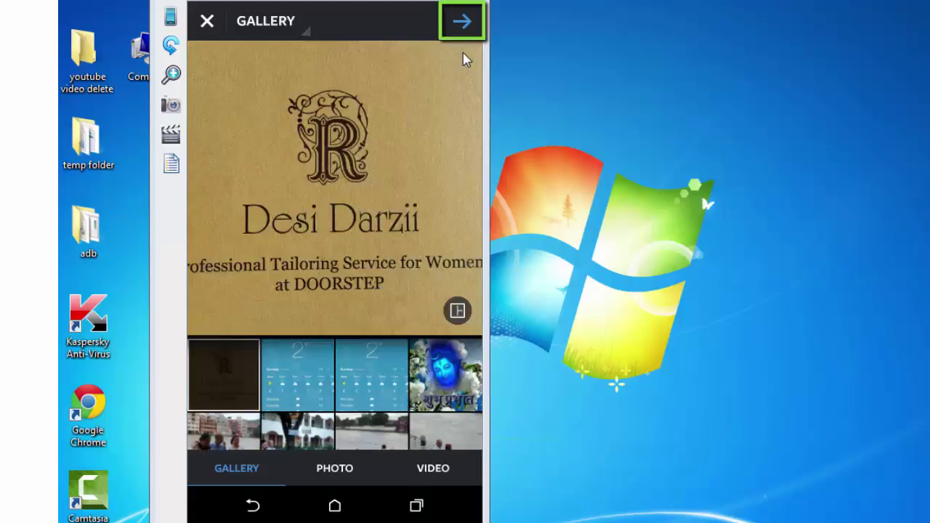
left_click(462, 21)
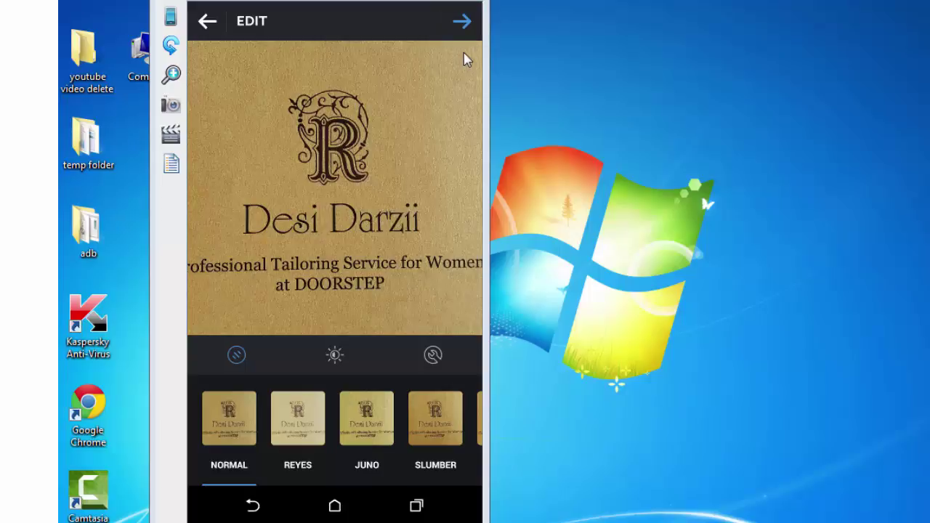
left_click(470, 32)
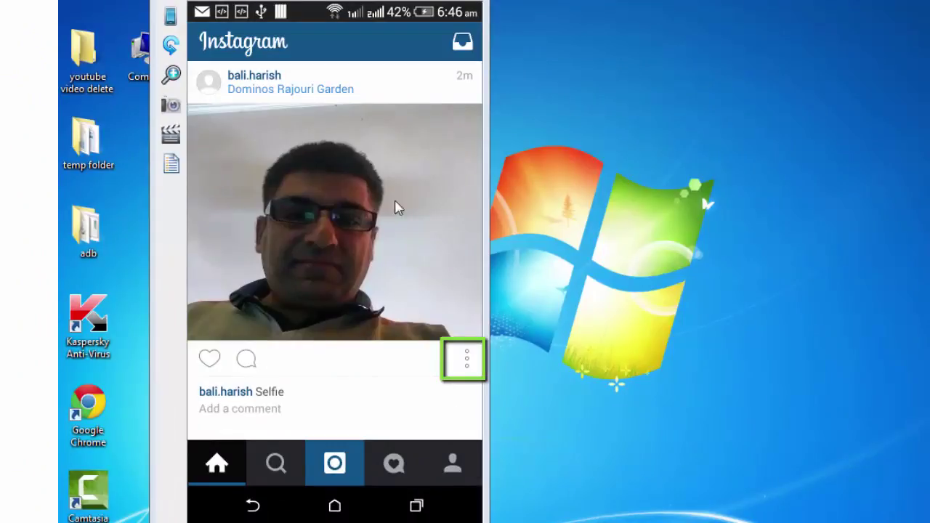
Step: Try to add "good morning" to the caption of the shared selfie post
left_click(458, 363)
left_click(251, 247)
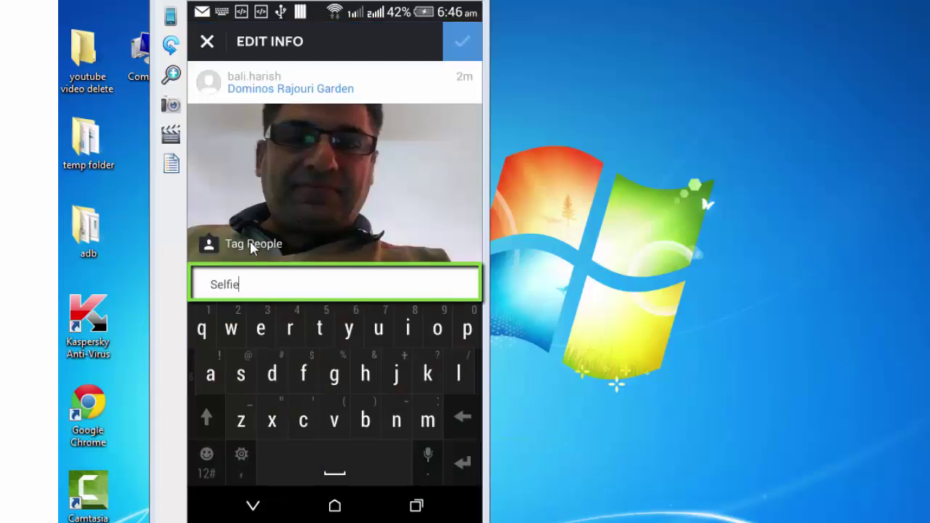
type("good morning")
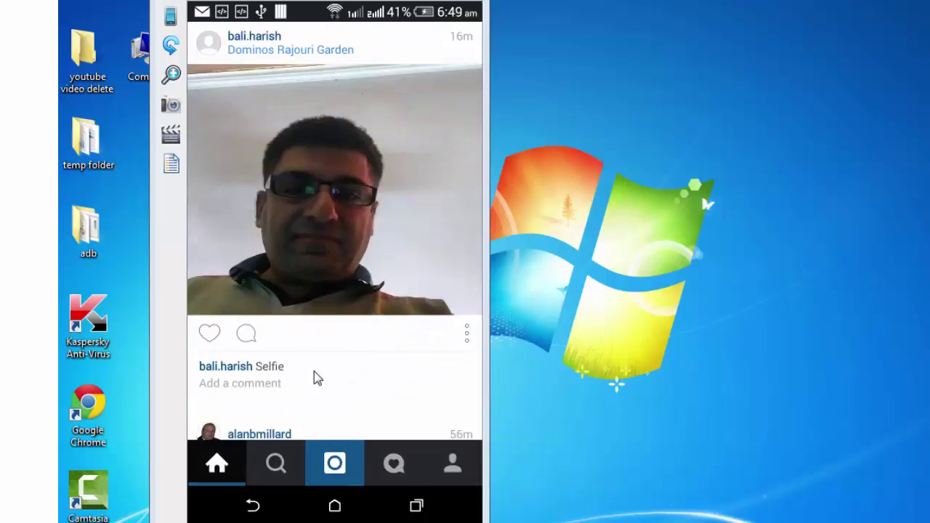
left_click(280, 461)
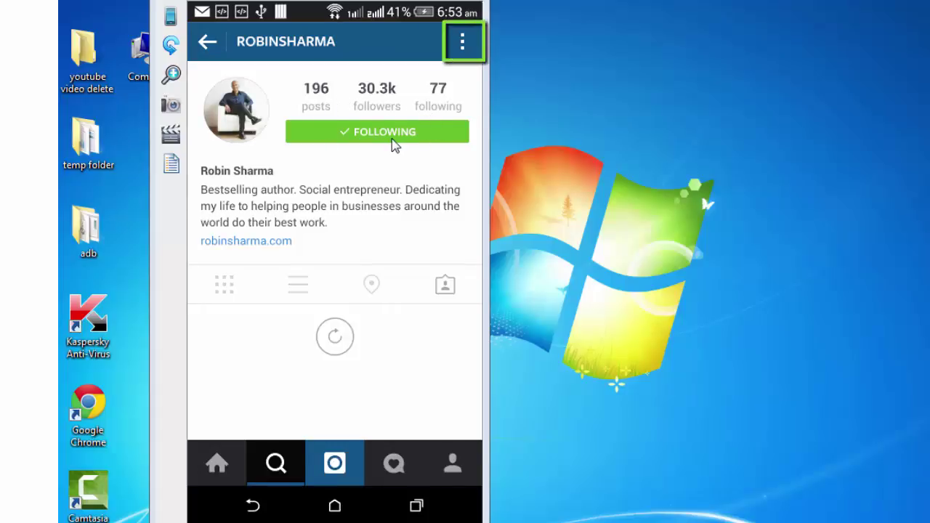
left_click(460, 49)
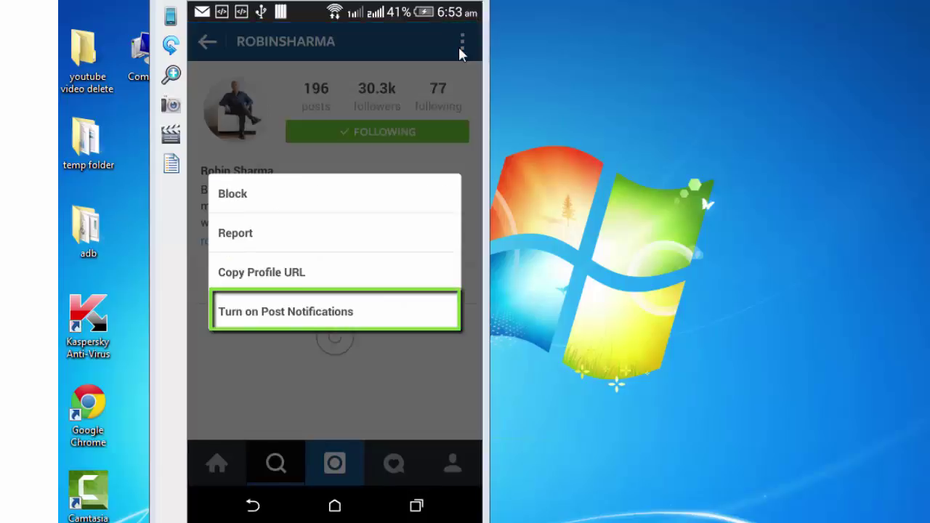
left_click(459, 48)
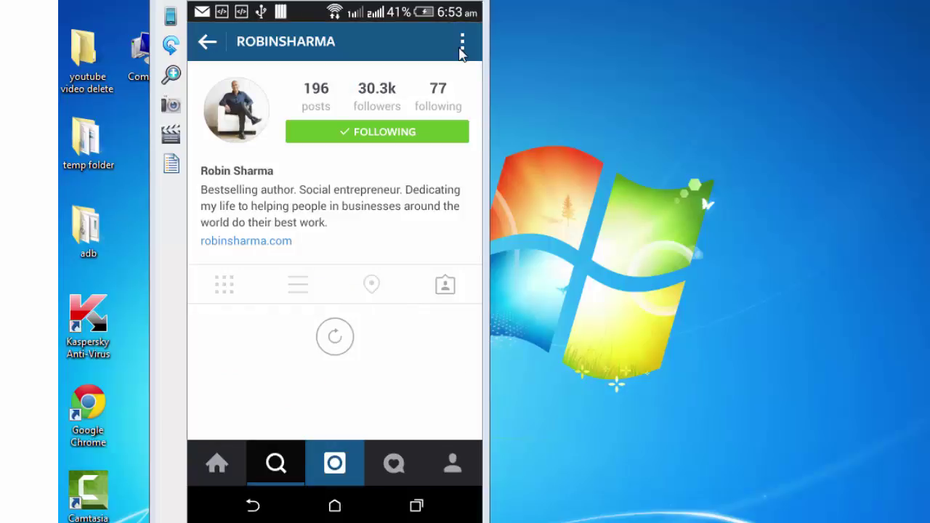